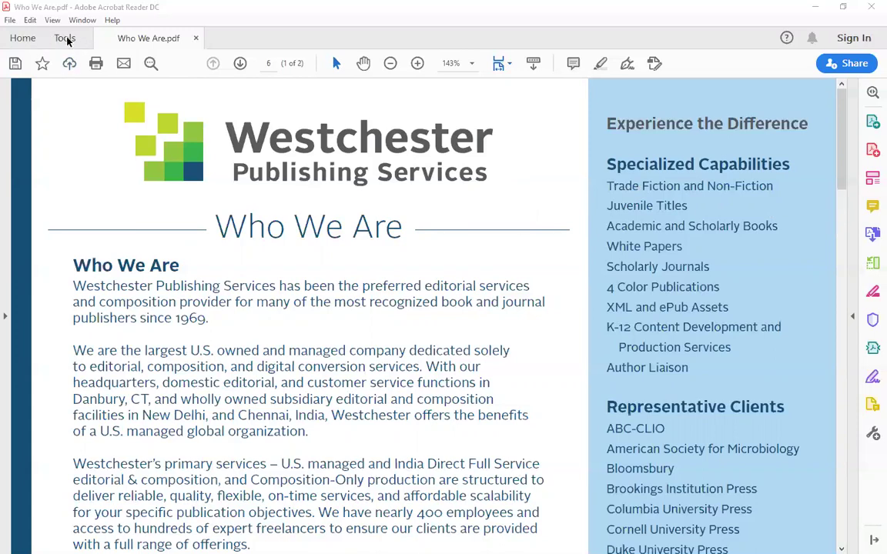
Step: Open the commenting tools for the Who We Are PDF
left_click(64, 38)
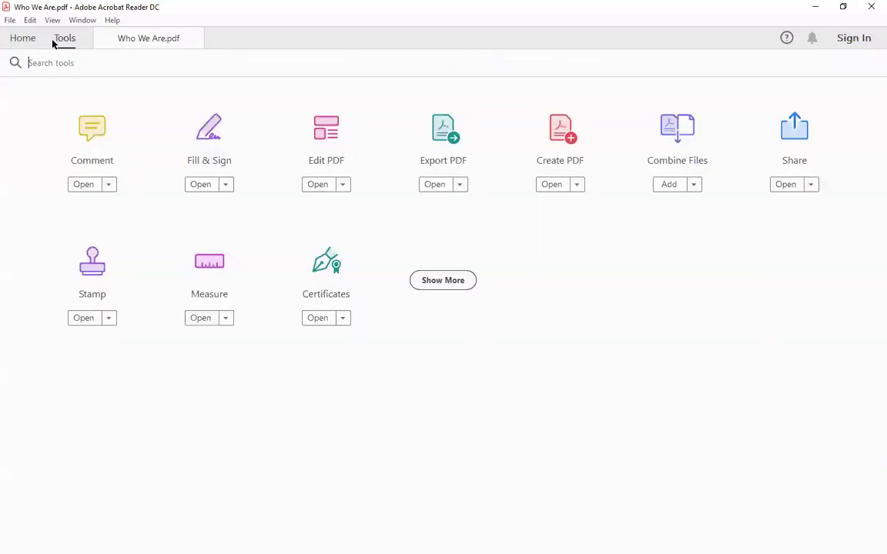
left_click(141, 42)
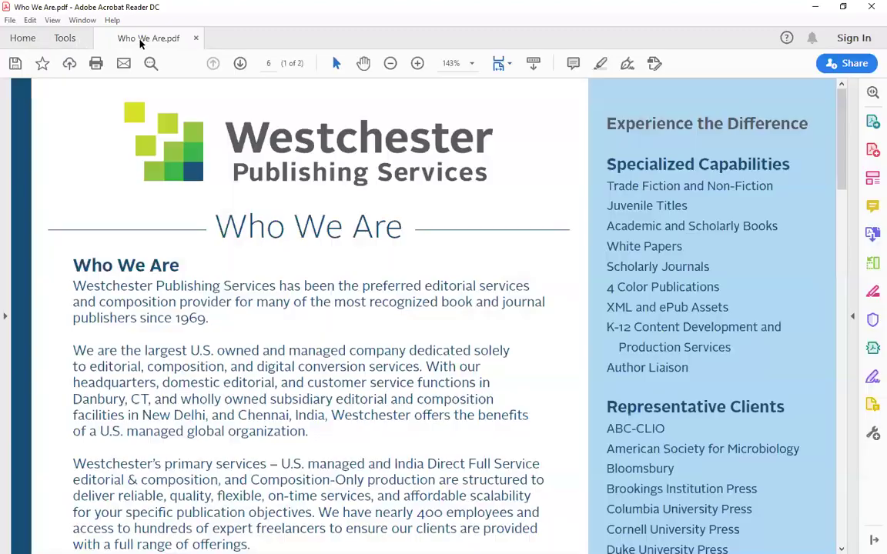
left_click(871, 208)
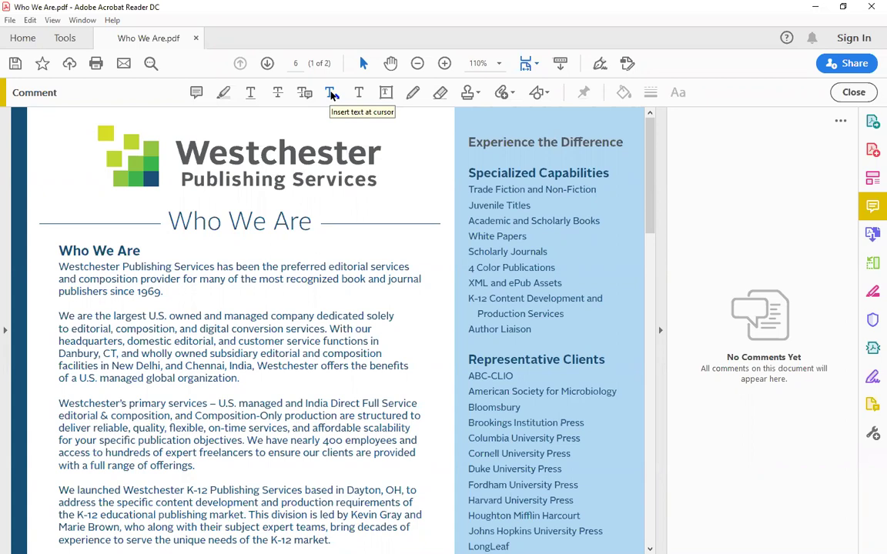
Step: Mark a text insertion after "1969." in the first paragraph, with "new text" as the text to insert
left_click(331, 92)
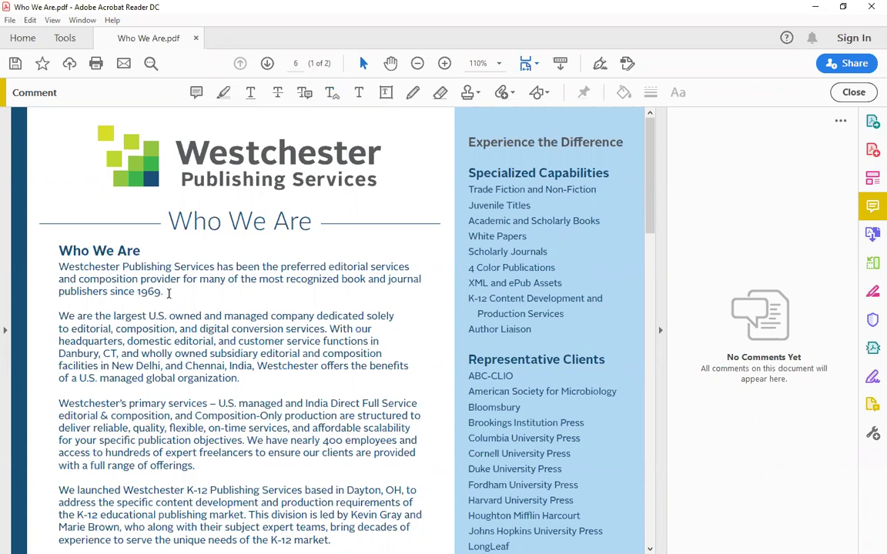
left_click(168, 293)
left_click(331, 93)
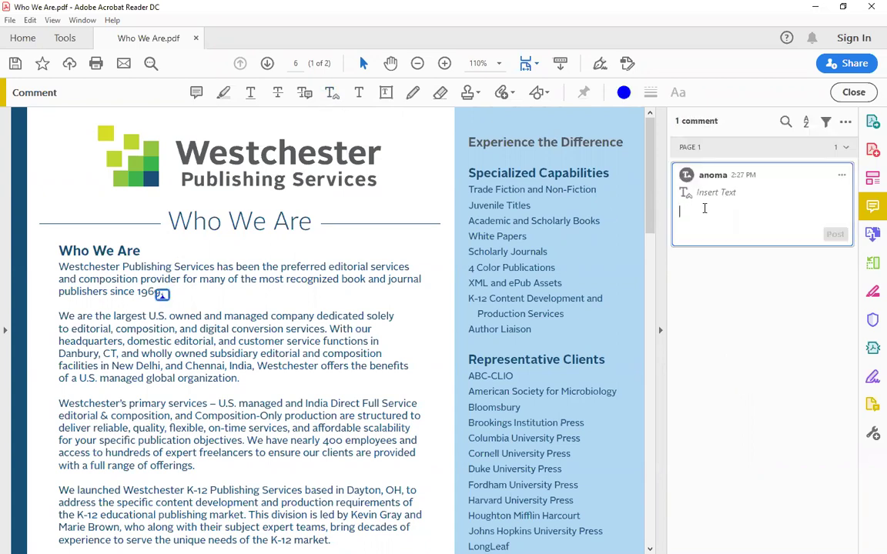
type("new text")
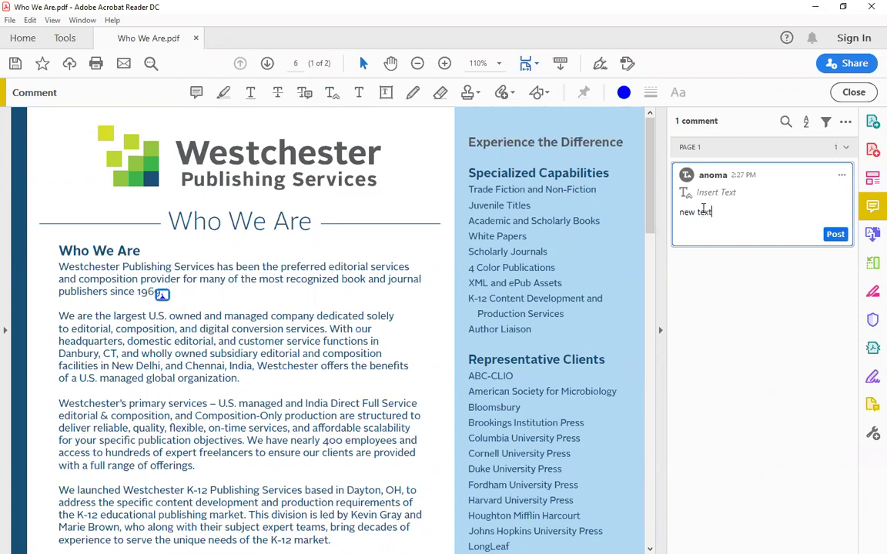
left_click(834, 234)
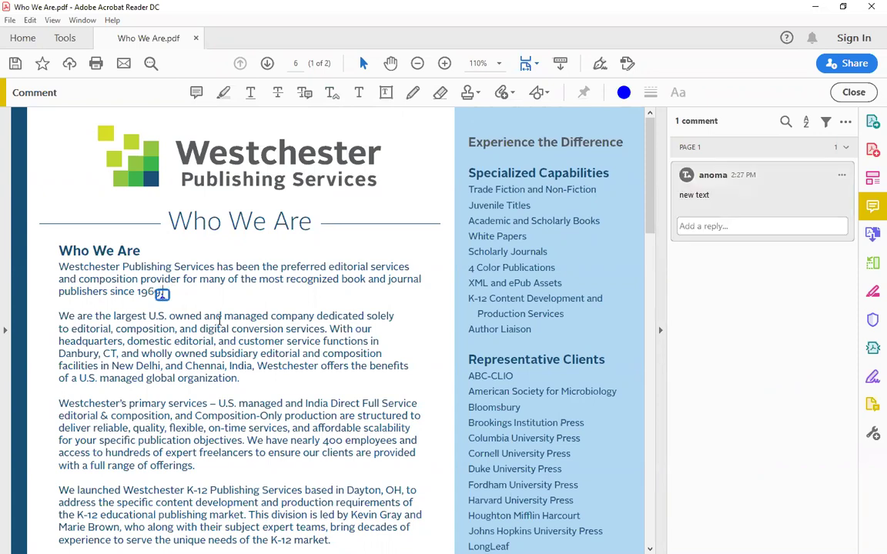
left_click(166, 298)
mouse_move(163, 302)
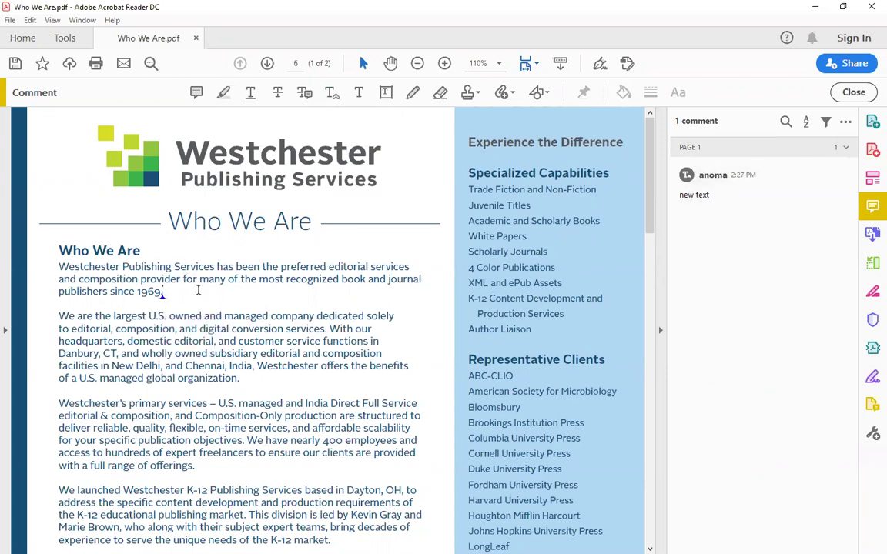
Step: Mark "U.S." in the second paragraph's first line for replacement with "US"
left_click(306, 95)
left_click_drag(150, 315, 162, 316)
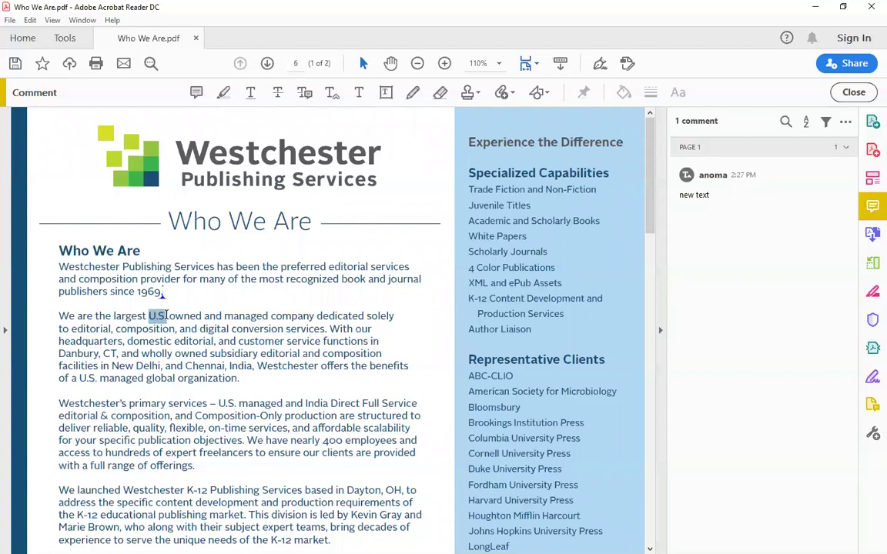
left_click(305, 93)
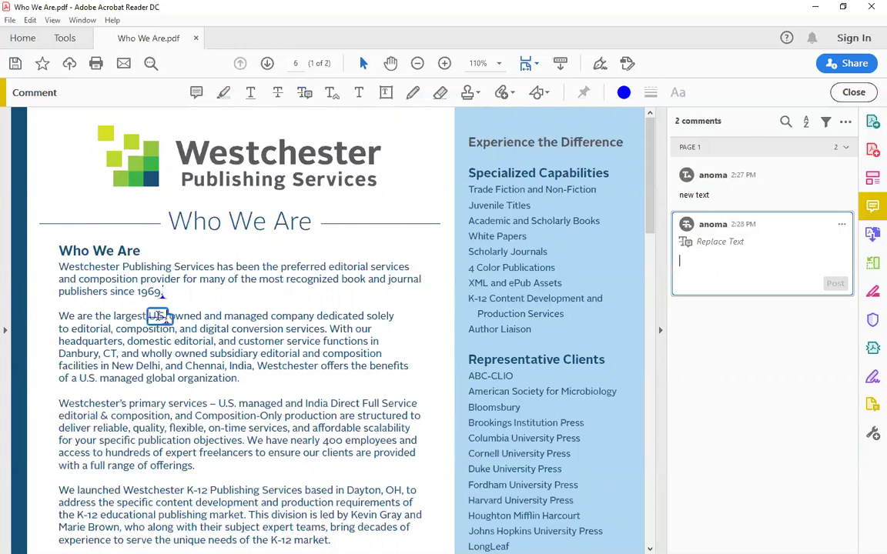
left_click(686, 260)
type("US")
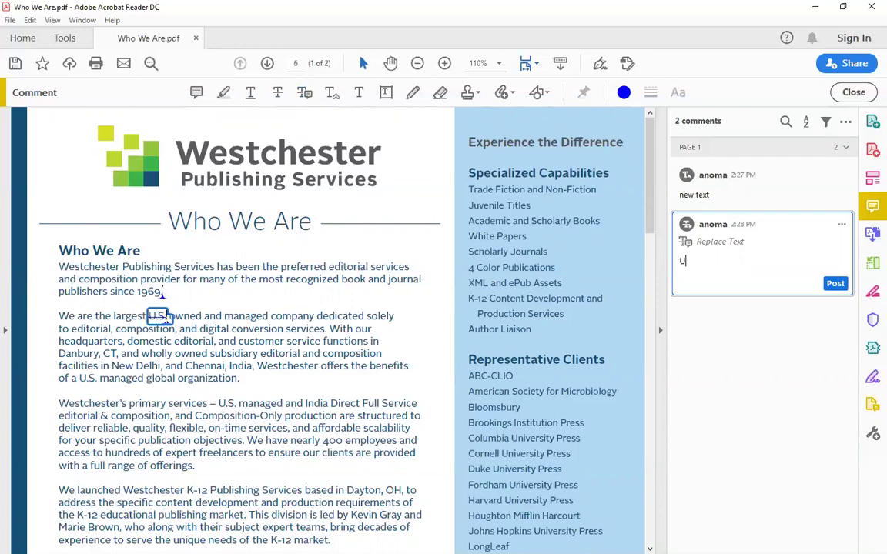
left_click(826, 285)
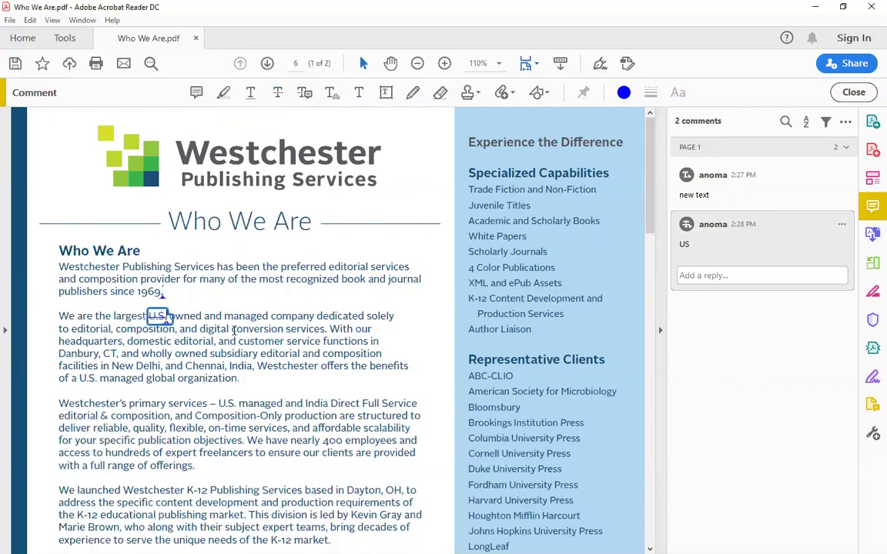
Step: Strike through the word "conversion" in the second paragraph, leaving its comment empty
left_click_drag(232, 329, 287, 332)
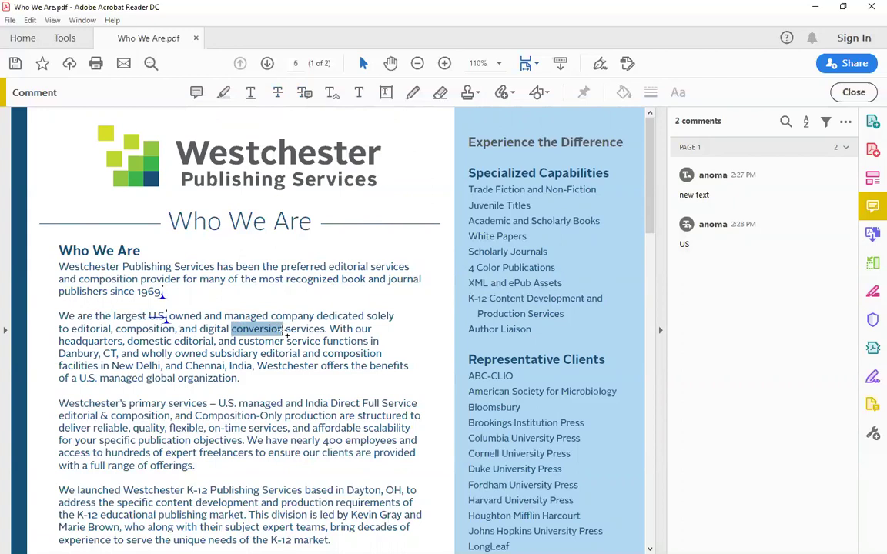
left_click(279, 93)
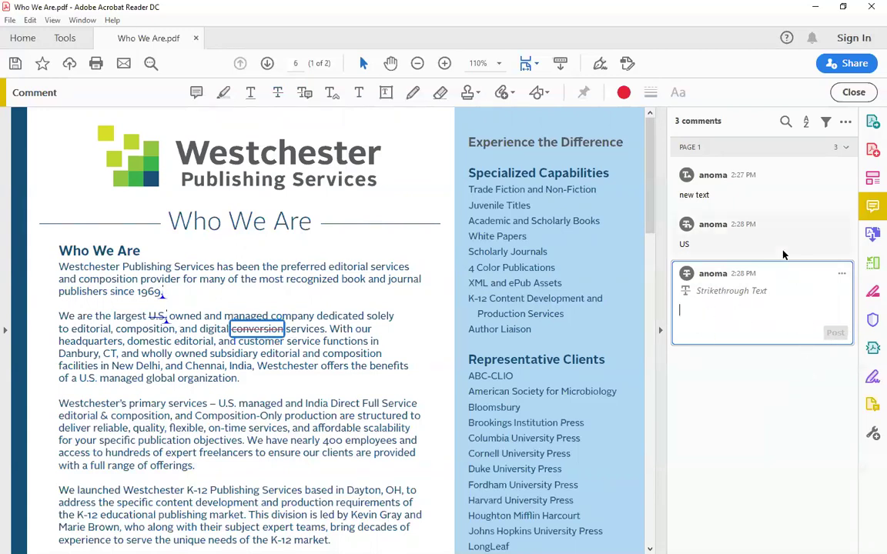
left_click(286, 388)
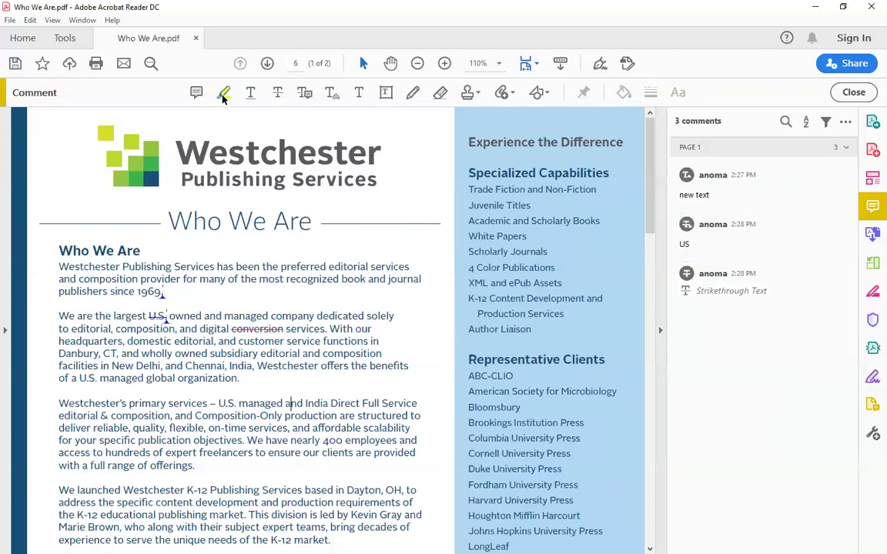
Step: Highlight "Westchester's primary services" at the start of the third paragraph and attach the note "comment"
scroll(173, 265, "down", 3)
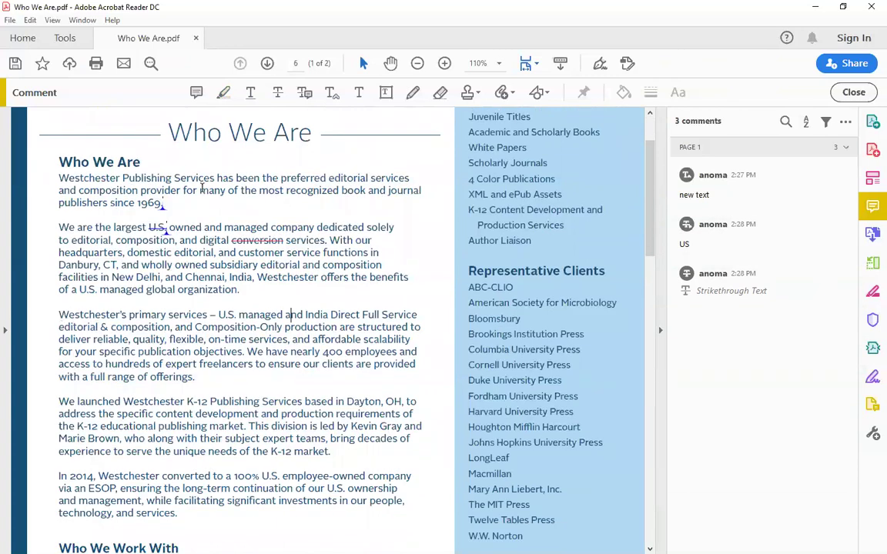
left_click_drag(59, 314, 207, 315)
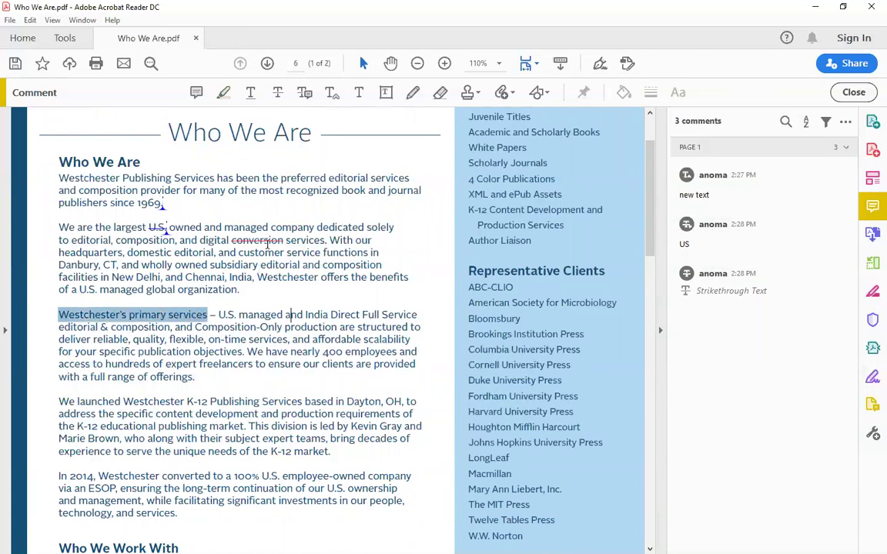
left_click(223, 93)
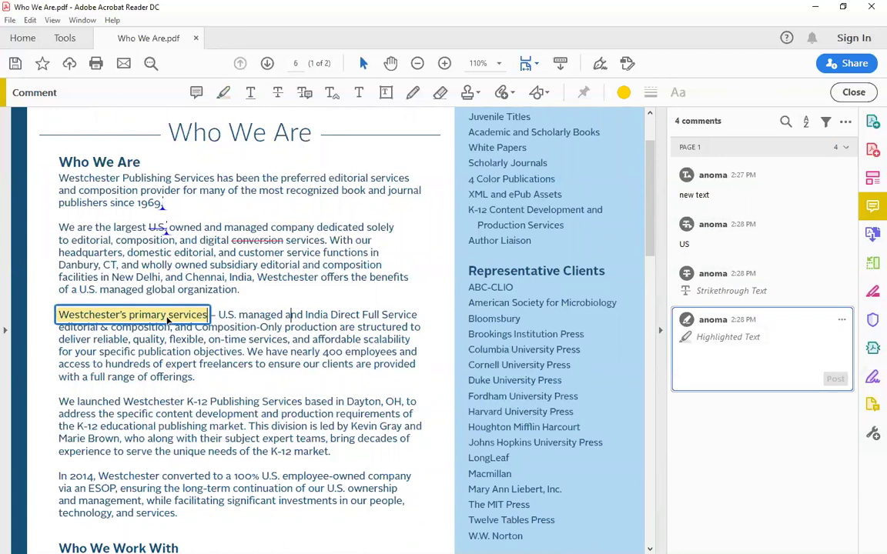
left_click(709, 355)
type("comment")
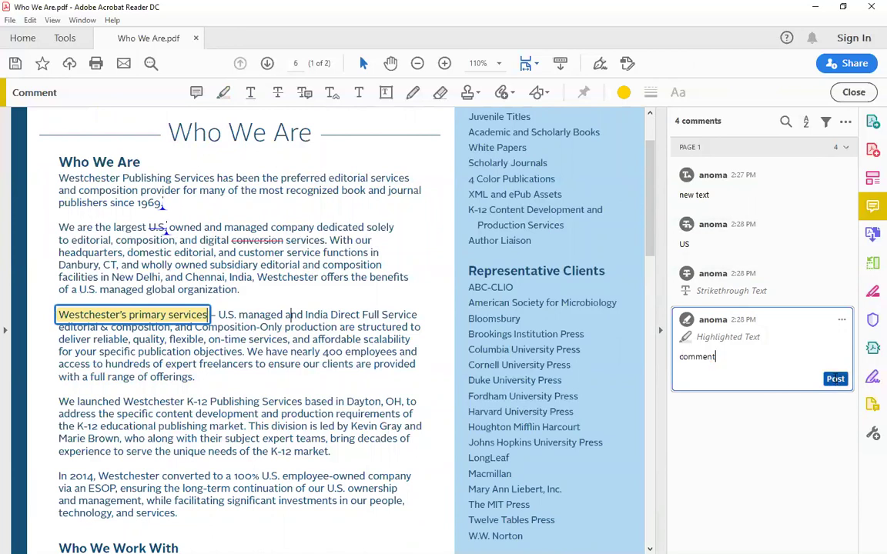
left_click(836, 379)
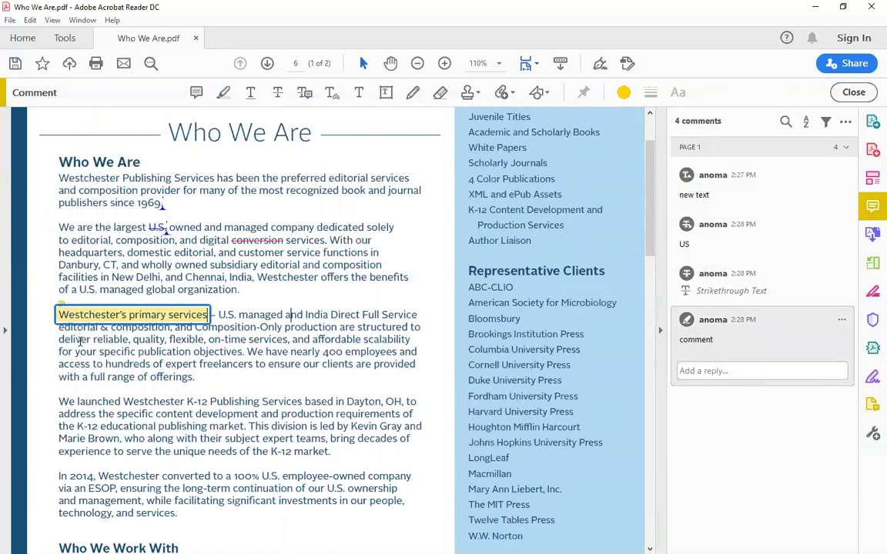
scroll(73, 304, "down", 2)
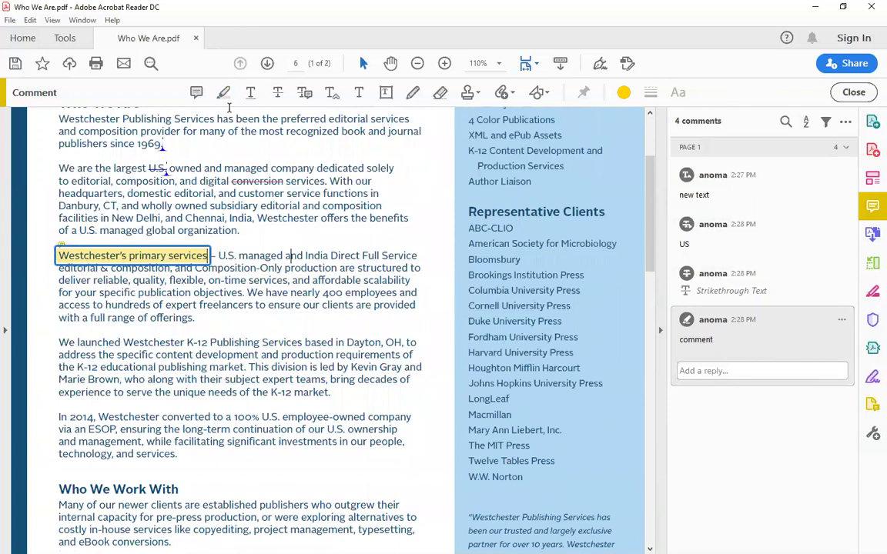
left_click_drag(57, 355, 157, 417)
left_click_drag(59, 342, 181, 456)
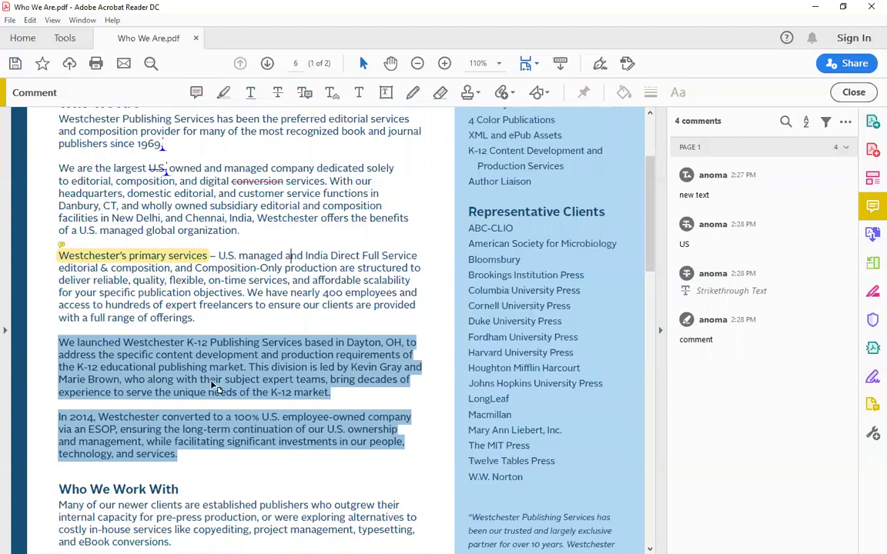
left_click(60, 355)
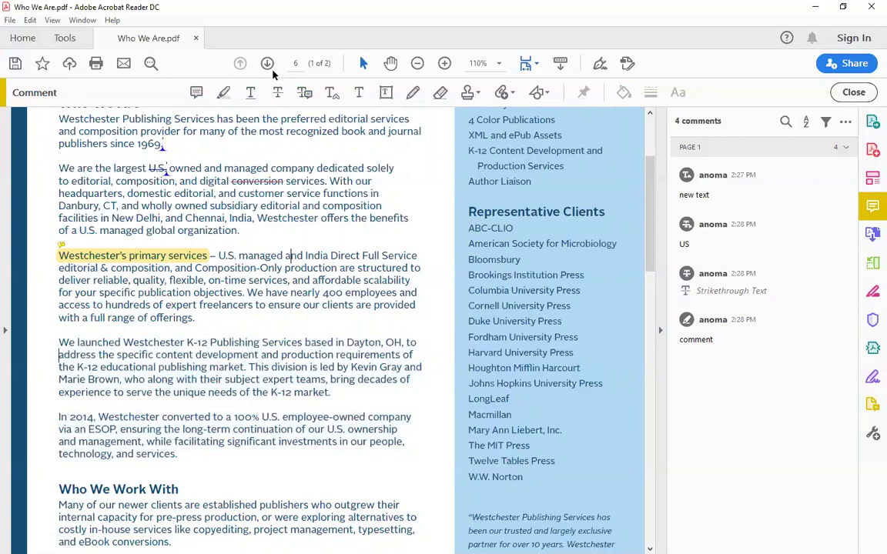
Step: Add a sticky note beside the "We launched Westchester K-12" paragraph reading "replaceing with attached text", and correct its first word to the suggestion "replaying"
left_click(197, 92)
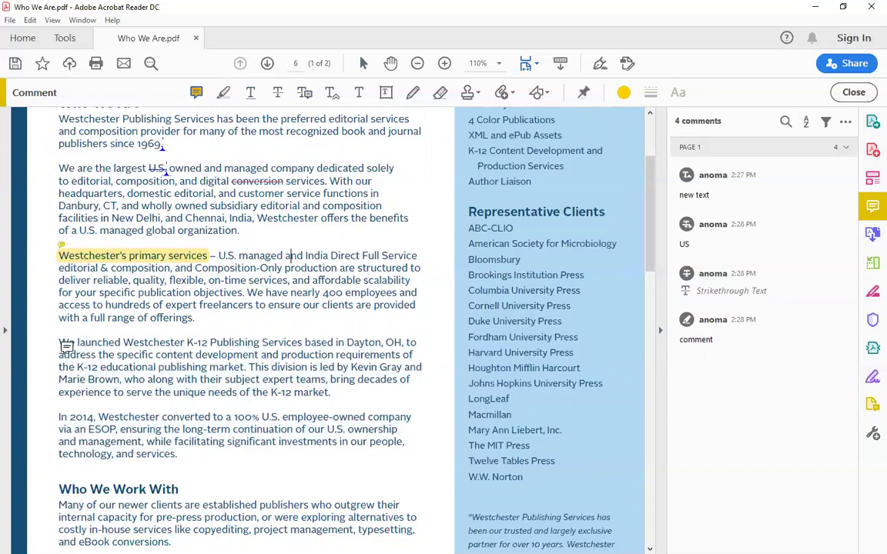
left_click(42, 347)
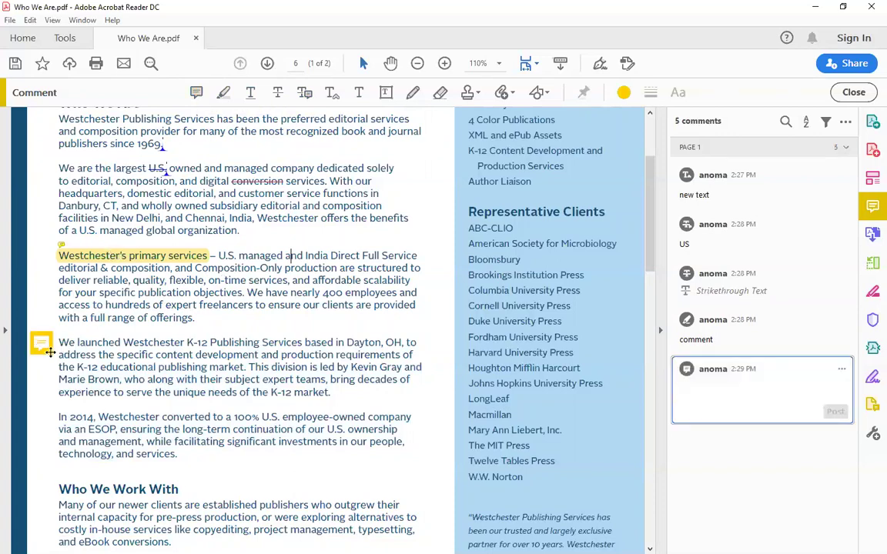
type("replaceing with attached text")
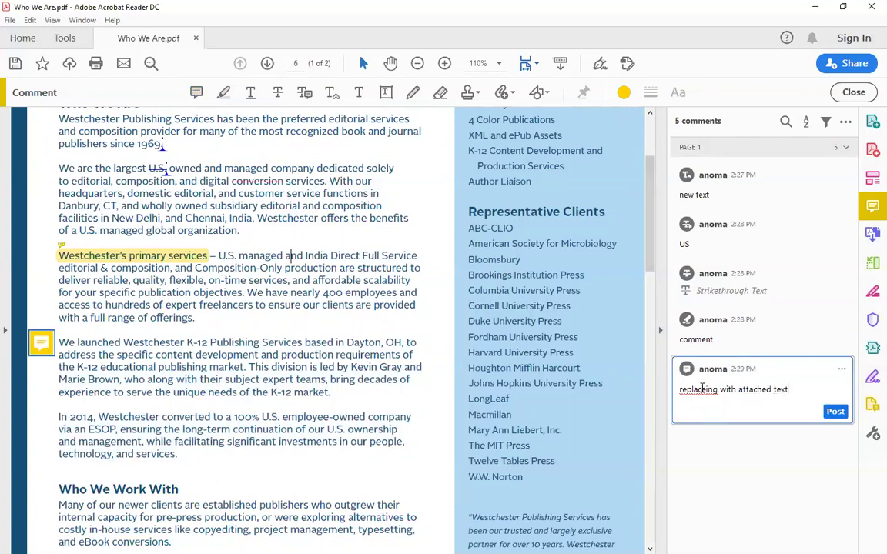
right_click(702, 389)
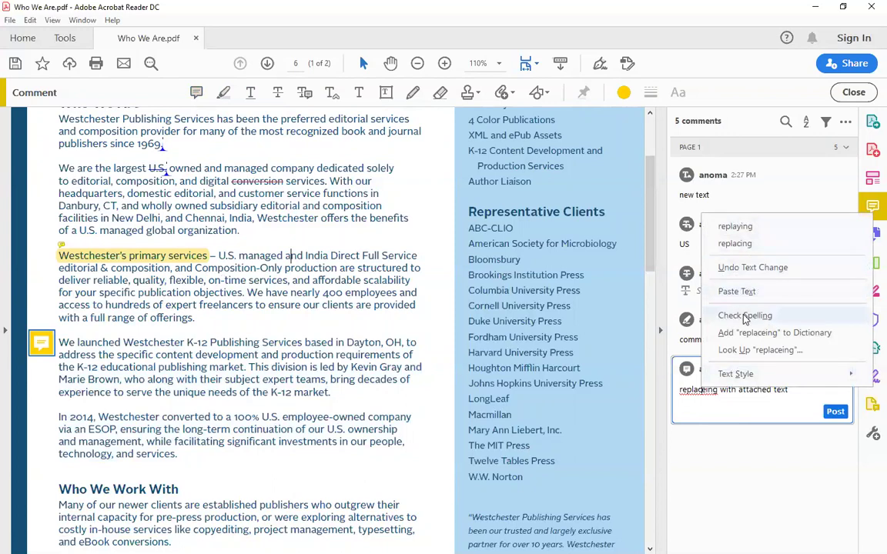
left_click(735, 226)
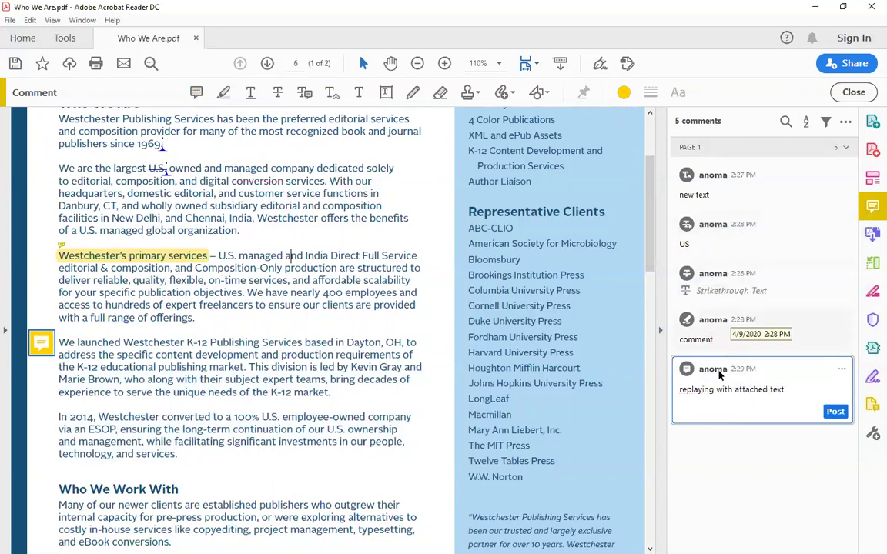
double_click(694, 390)
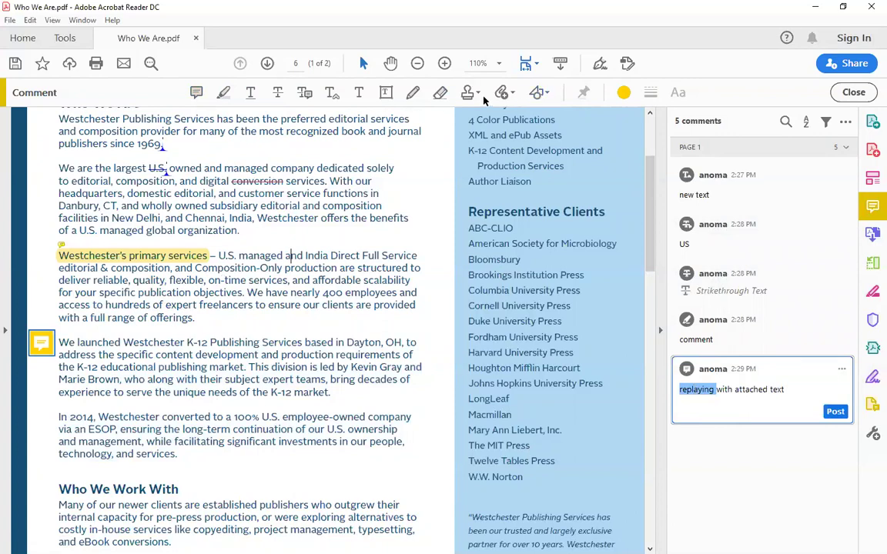
Step: Attach ReplacementText.docx just below the sticky note in the page margin, accepting the default attachment properties
left_click(504, 94)
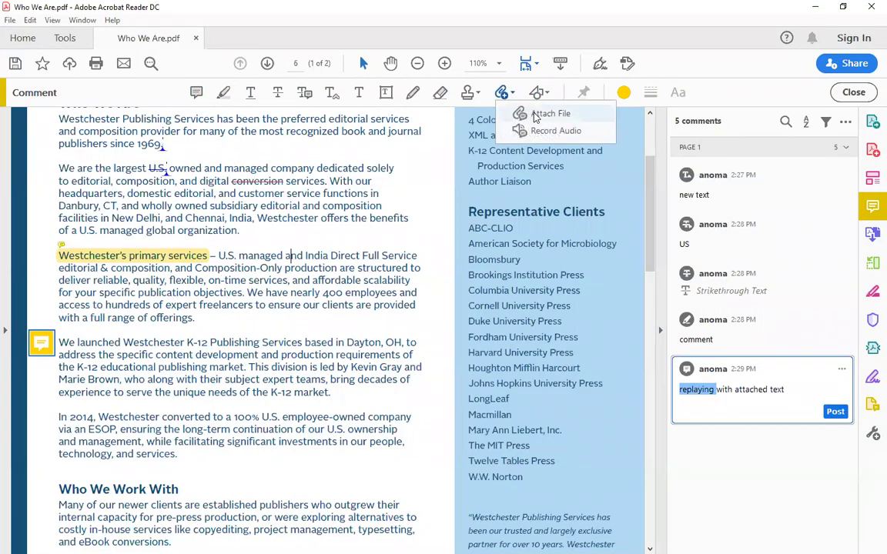
left_click(536, 116)
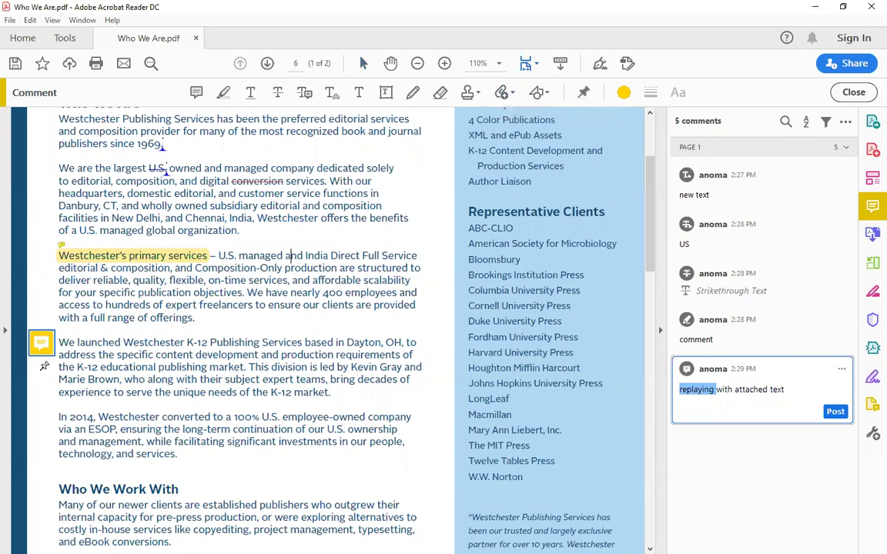
left_click(45, 369)
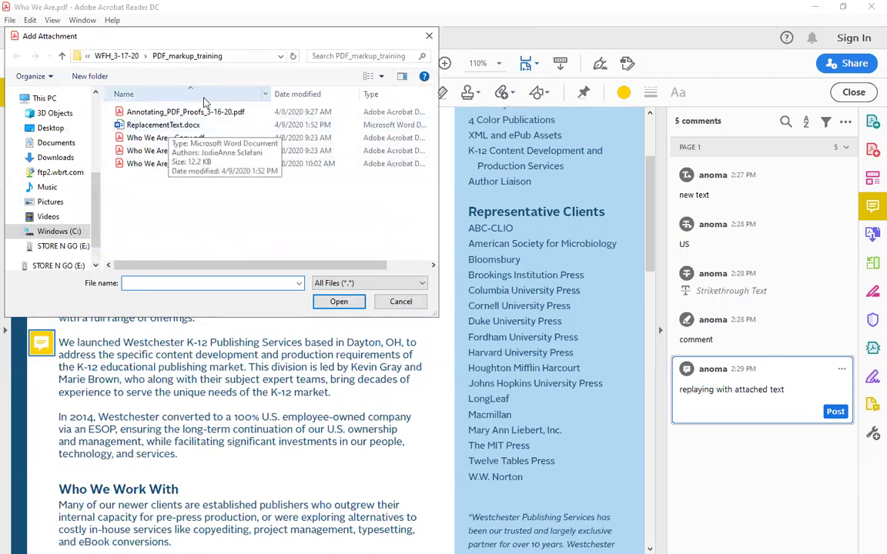
left_click(150, 127)
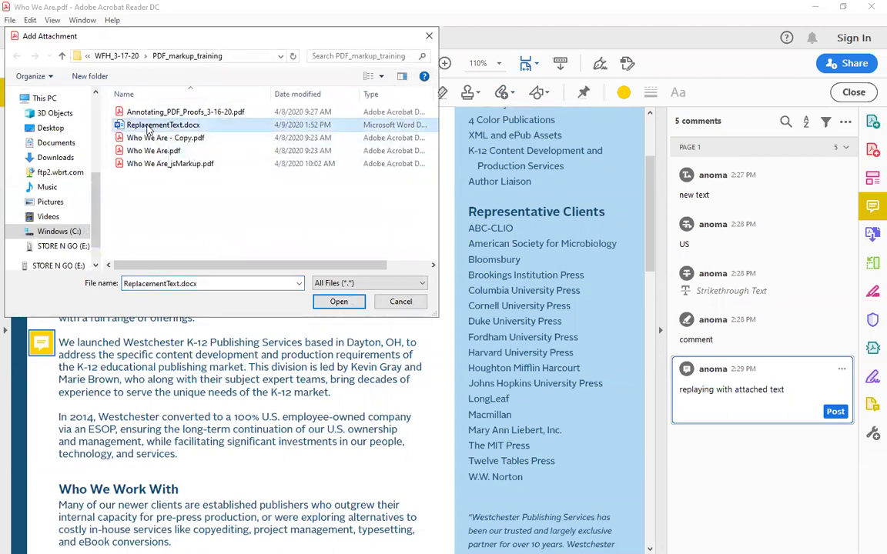
left_click(338, 301)
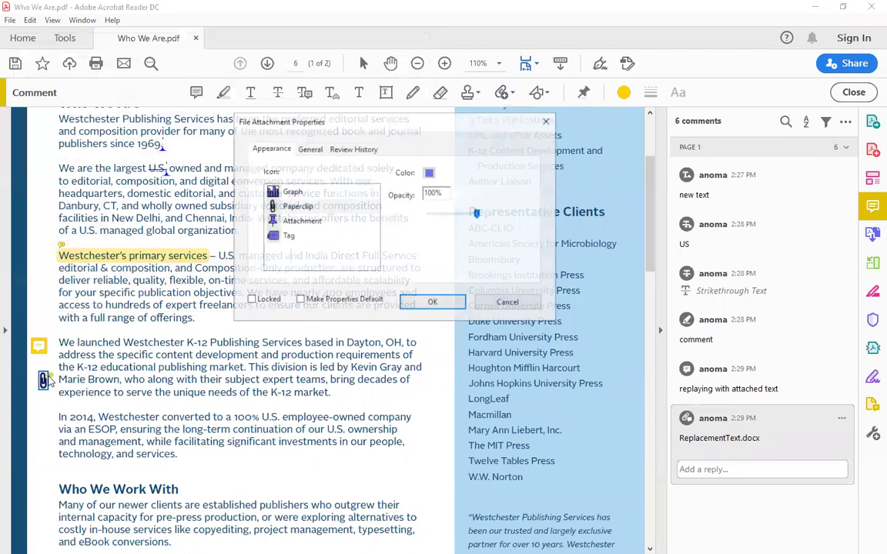
left_click(432, 302)
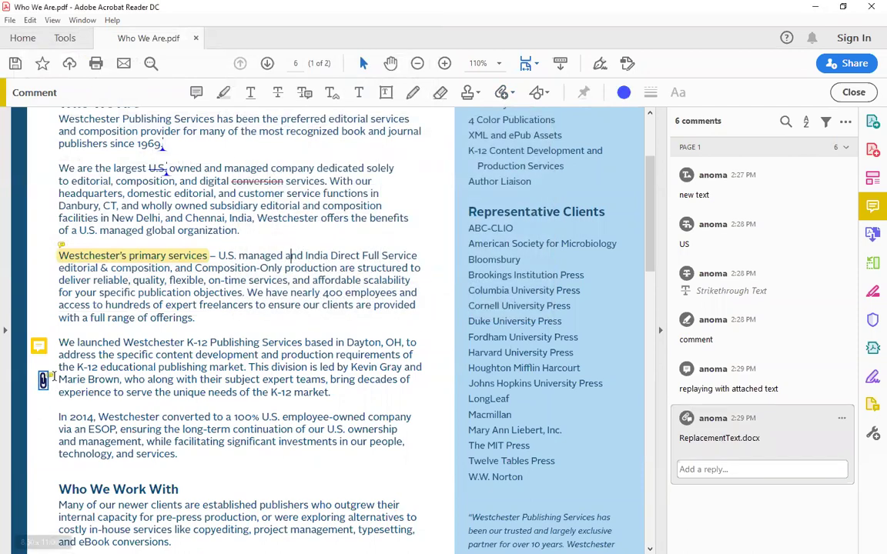
Step: Open the attached ReplacementText.docx from its page-margin marker to check its contents, allowing just this file, and close it again
double_click(43, 380)
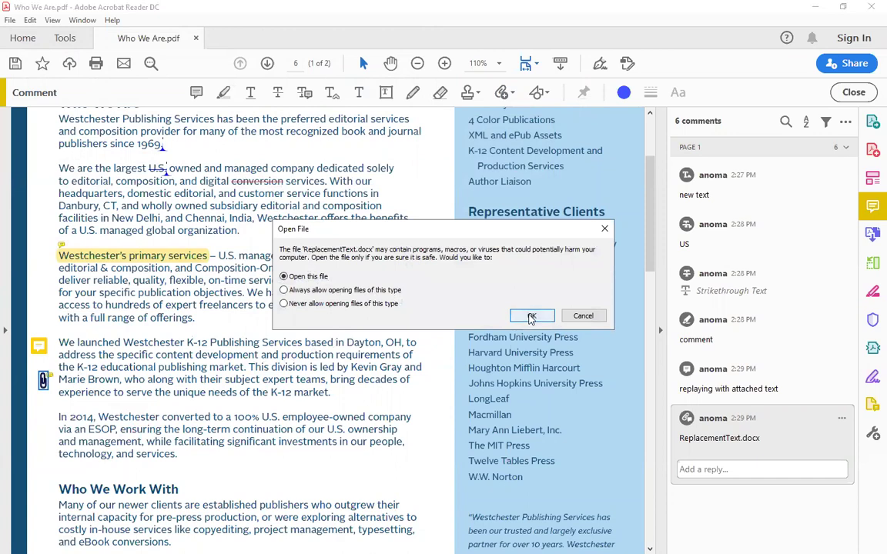
left_click(531, 317)
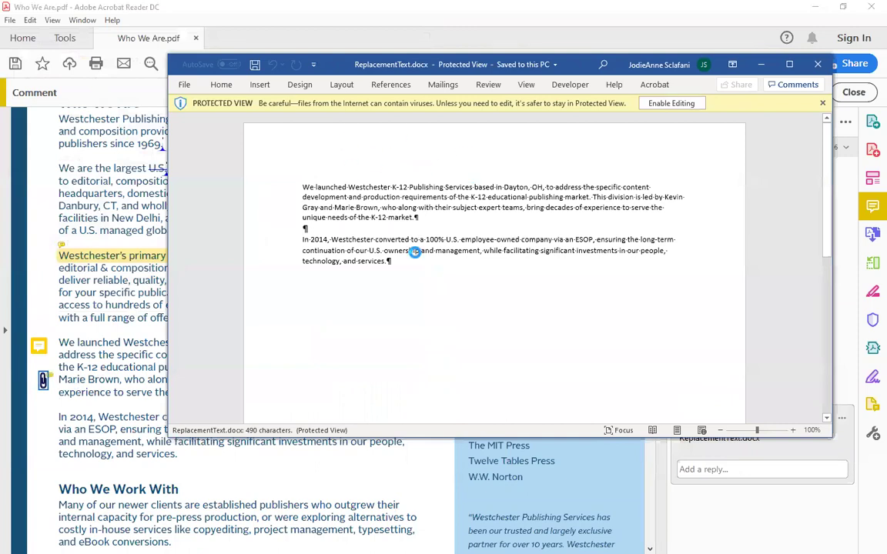
left_click(818, 64)
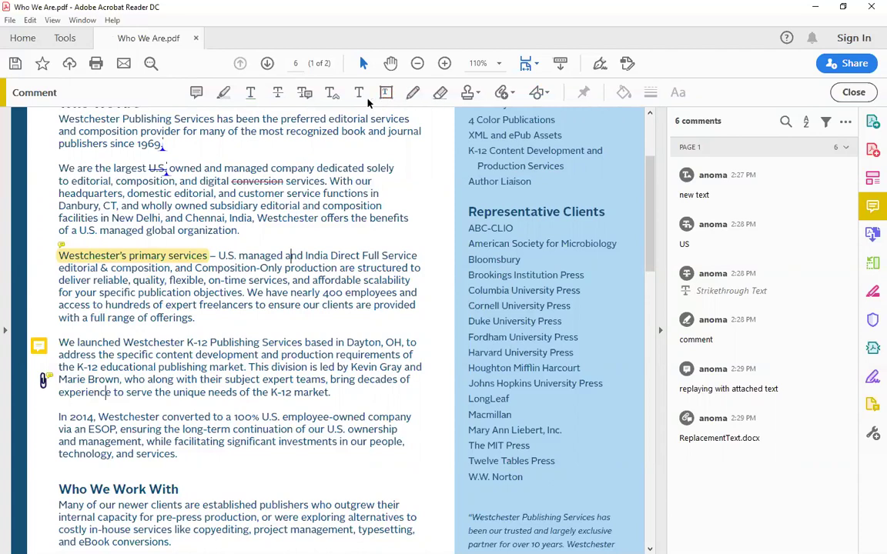
Step: Open Adobe's online support for Acrobat Reader and go through its User Guide to the Commenting PDFs article
left_click(112, 20)
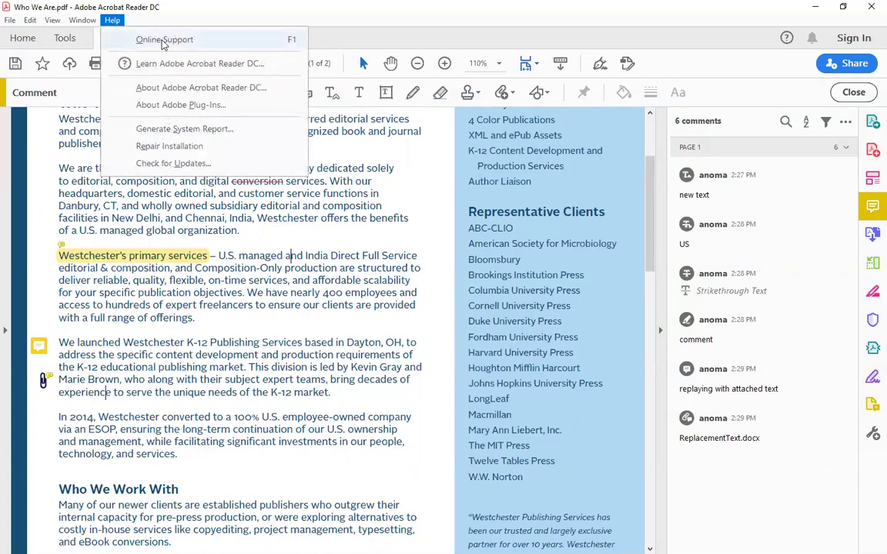
left_click(164, 41)
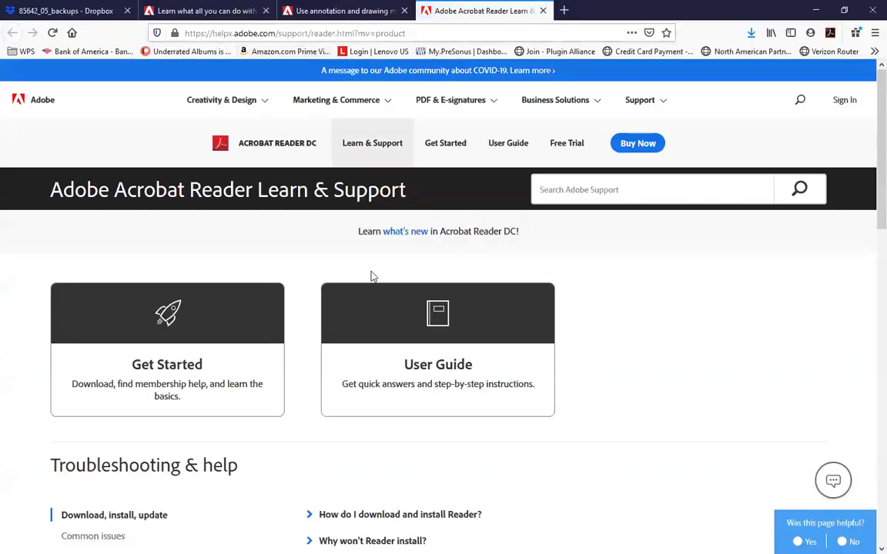
left_click(450, 368)
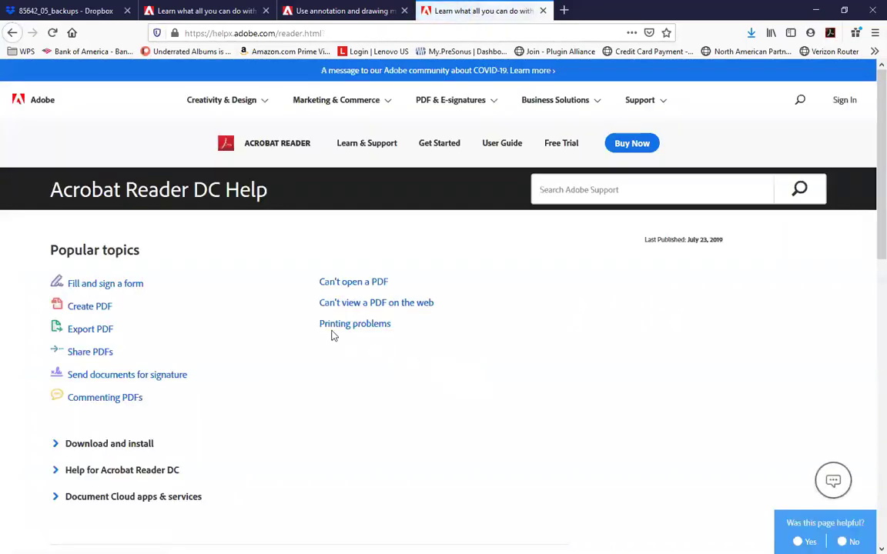
left_click(97, 398)
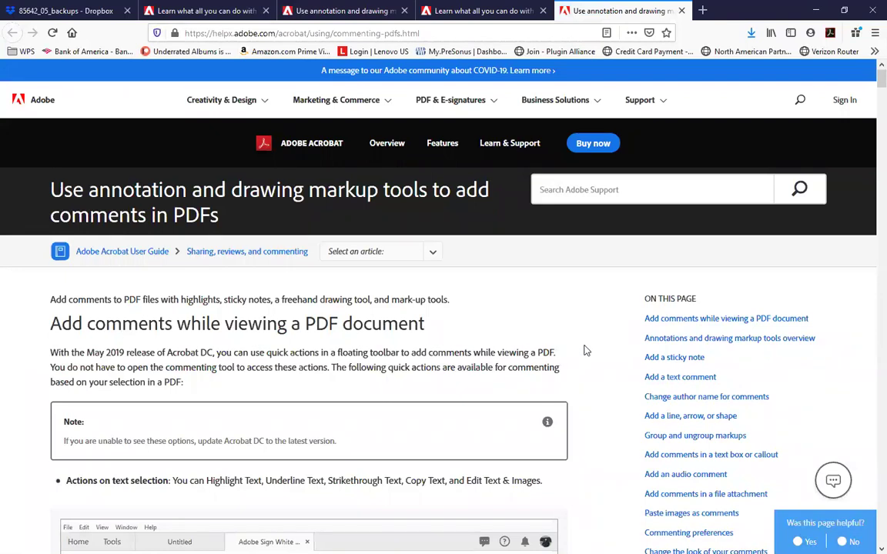
Step: Skim the help article on annotation and drawing markup tools, then minimize the browser to return to the Who We Are PDF in Acrobat Reader
scroll(584, 352, "down", 5)
scroll(589, 360, "down", 3)
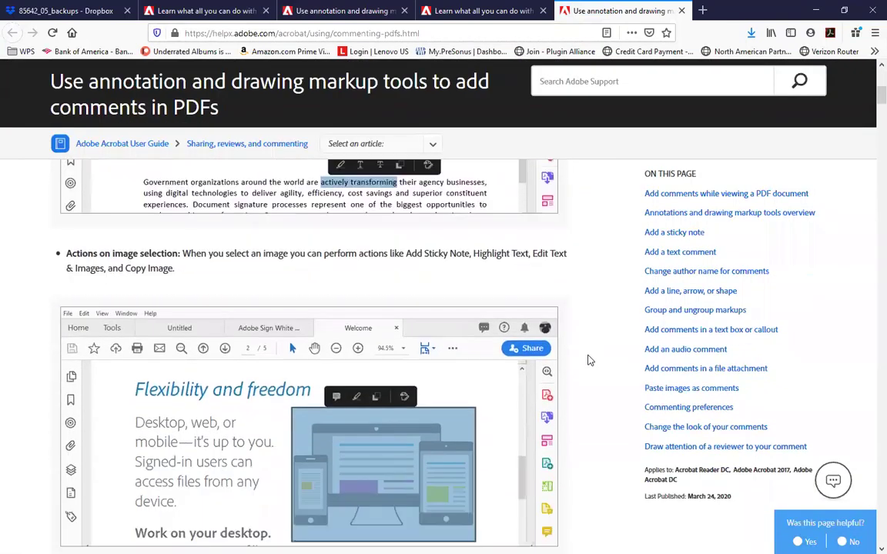
scroll(589, 360, "up", 4)
scroll(589, 361, "up", 3)
scroll(586, 358, "down", 2)
scroll(586, 354, "up", 2)
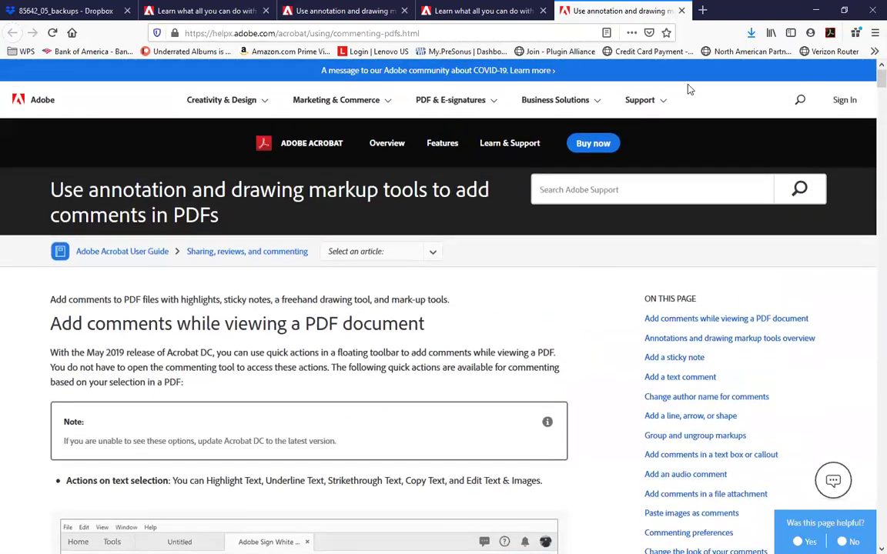
left_click(815, 11)
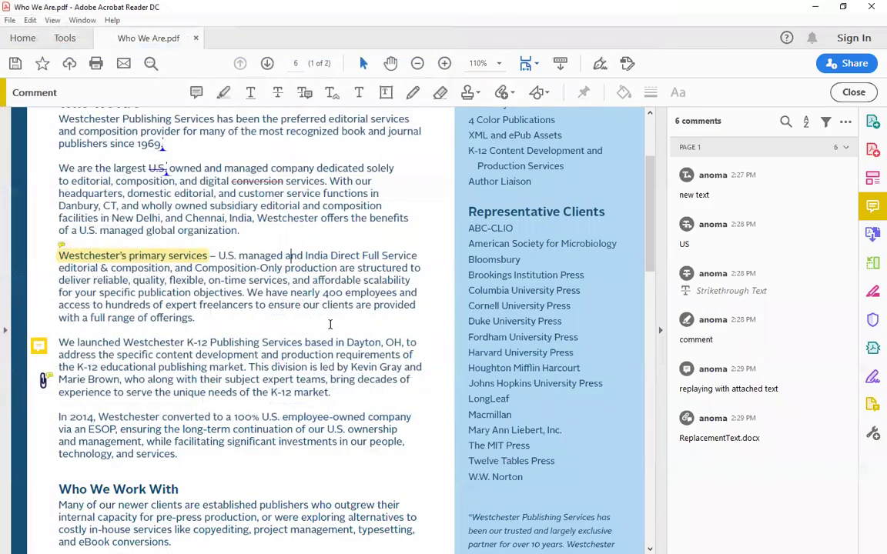
Step: Correct the first word of the sticky note comment so its text reads "replacing with attached text"
scroll(326, 324, "up", 2)
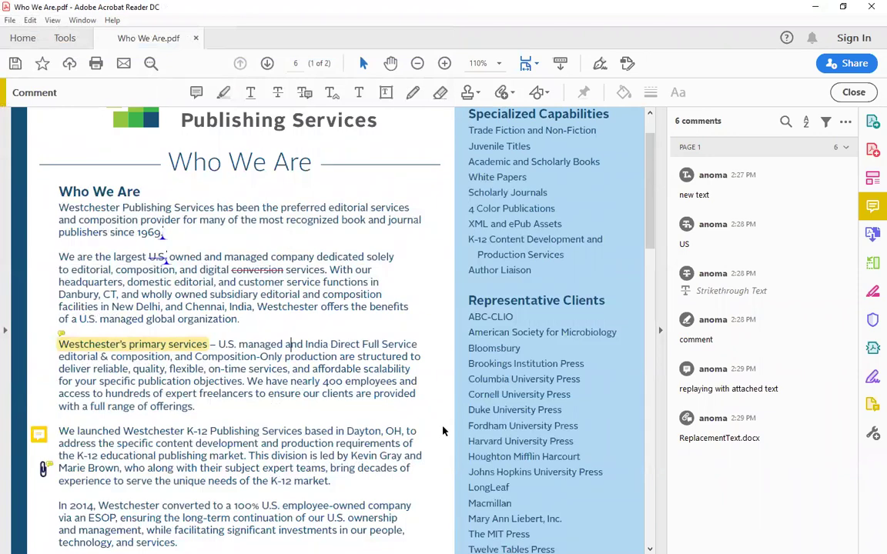
left_click(710, 388)
double_click(710, 388)
type("replacing")
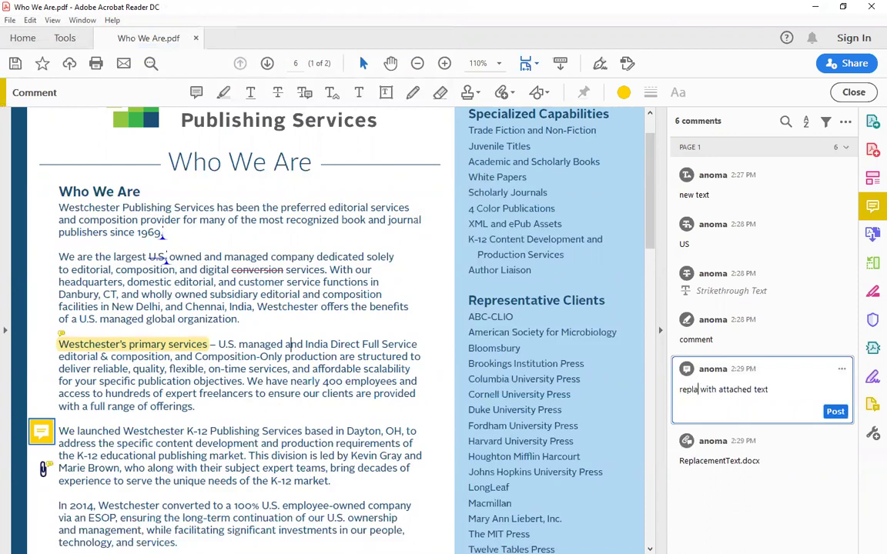
left_click(784, 388)
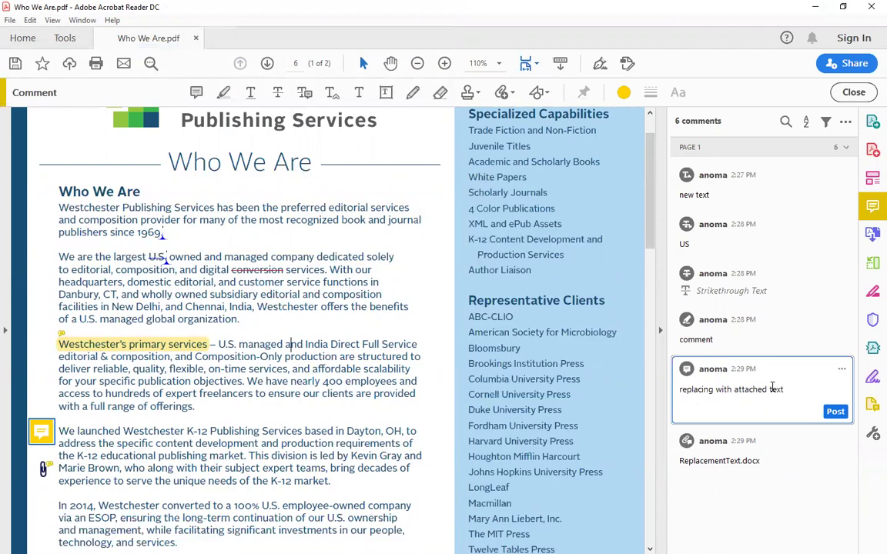